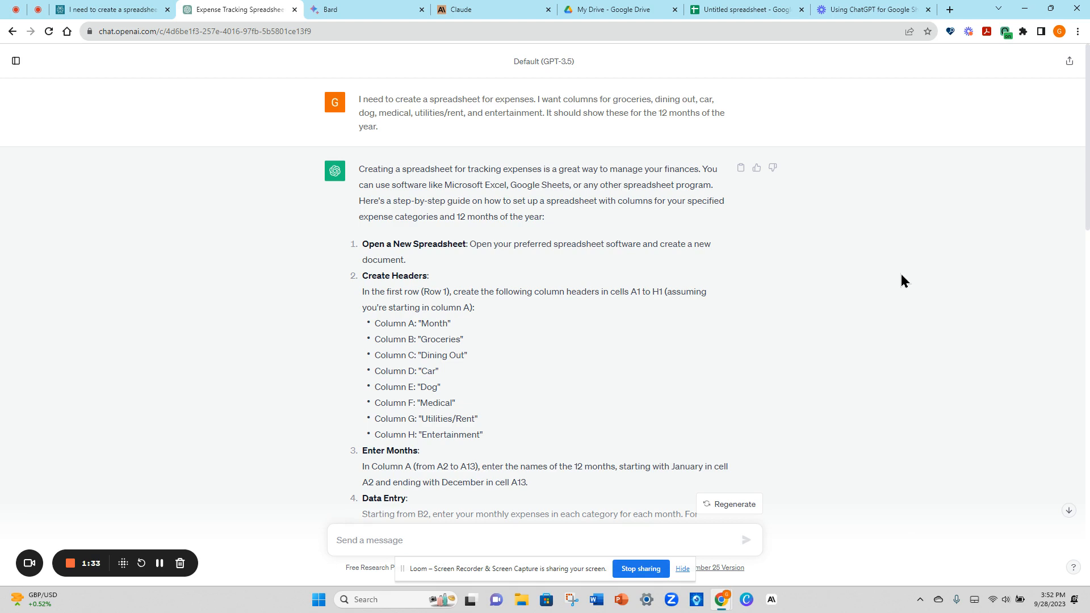
- Read through the expense spreadsheet instructions and the plaintext table layout in the ChatGPT conversation
scroll(888, 275, "down", 6)
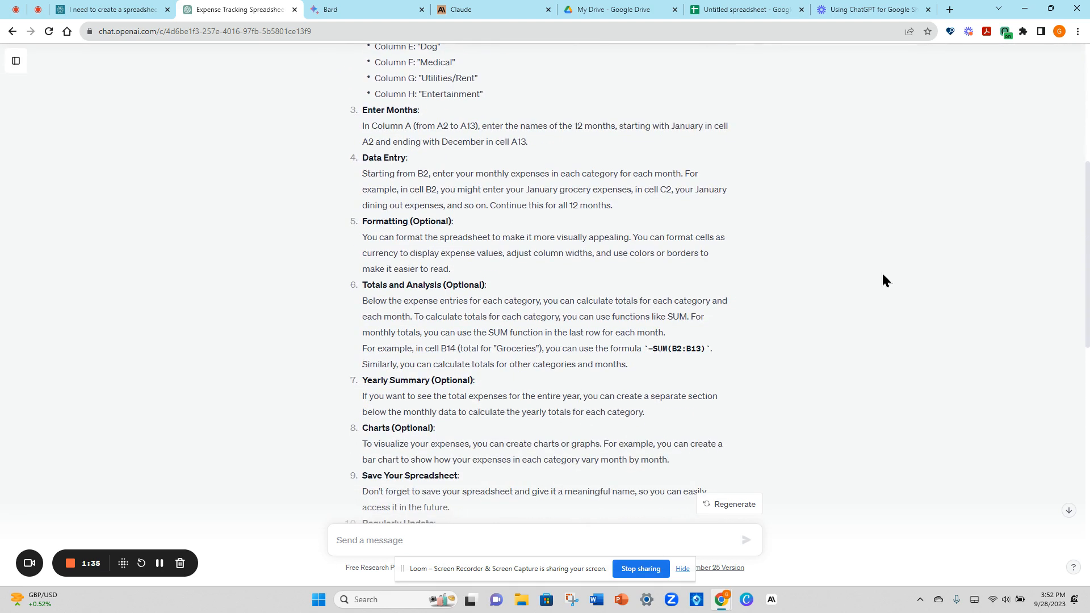
scroll(884, 280, "down", 3)
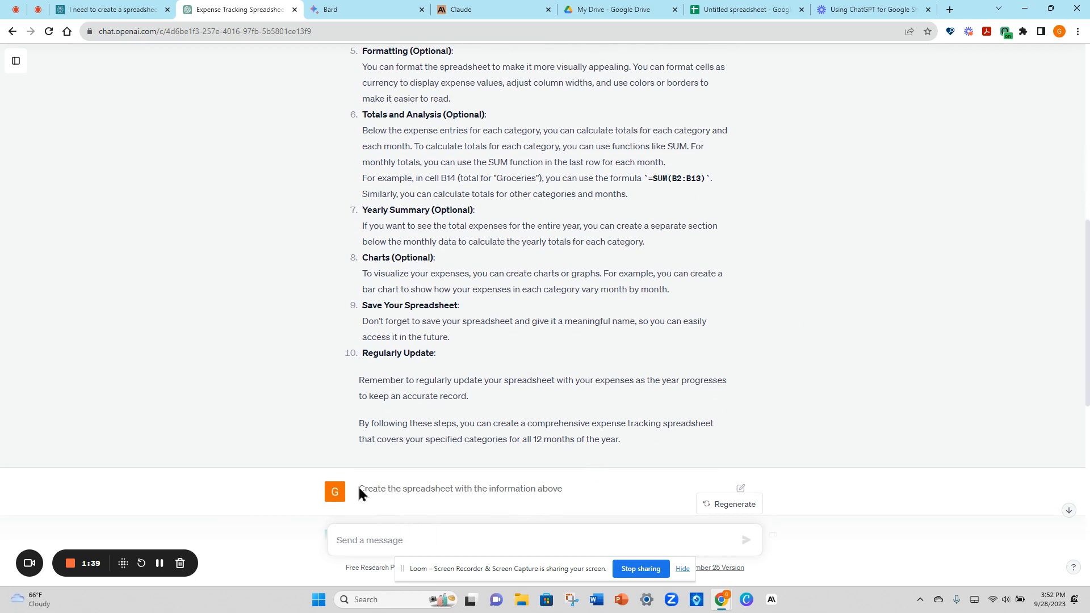
left_click_drag(358, 488, 526, 506)
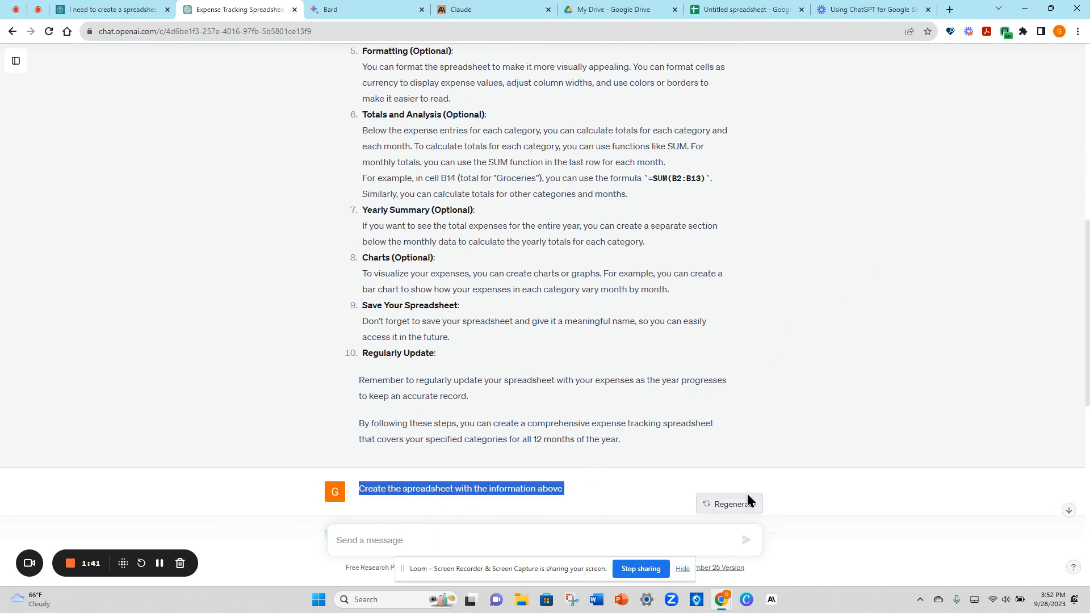
left_click(792, 396)
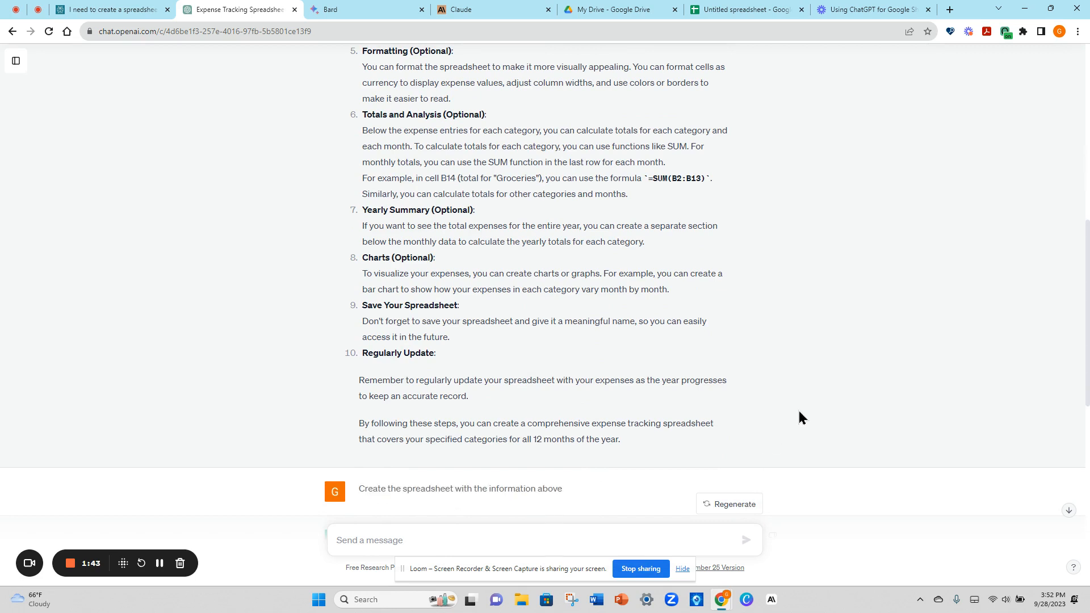
scroll(823, 437, "down", 4)
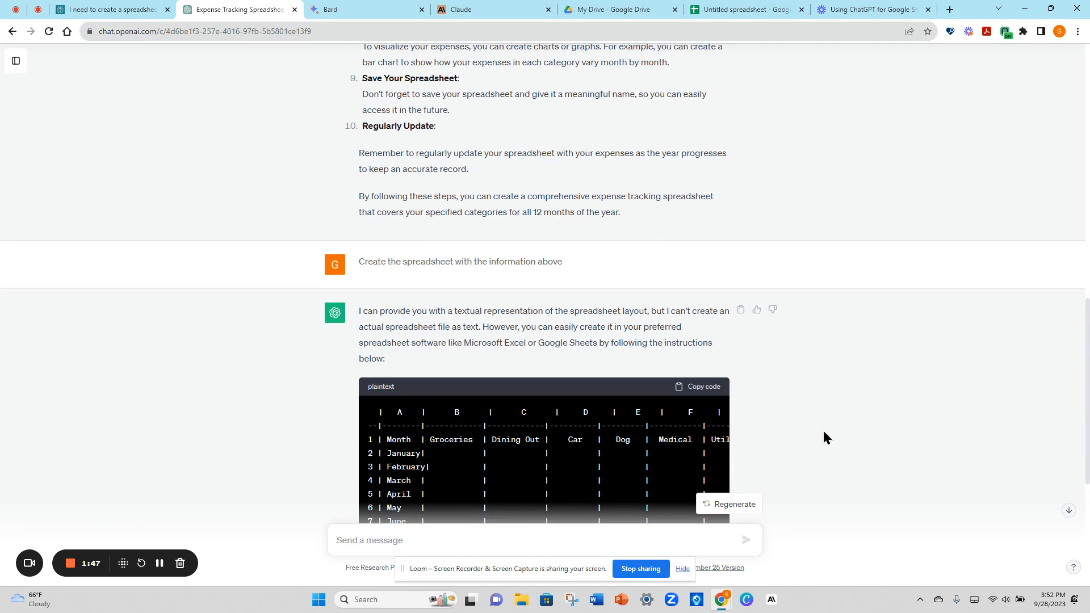
scroll(823, 436, "down", 1)
scroll(824, 436, "down", 1)
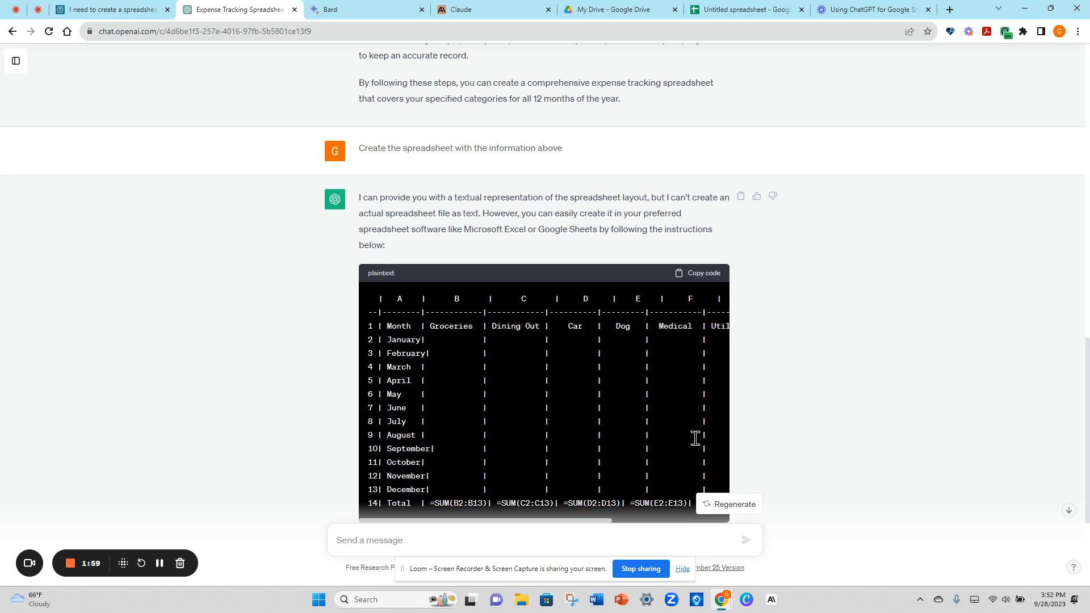
scroll(849, 446, "down", 1)
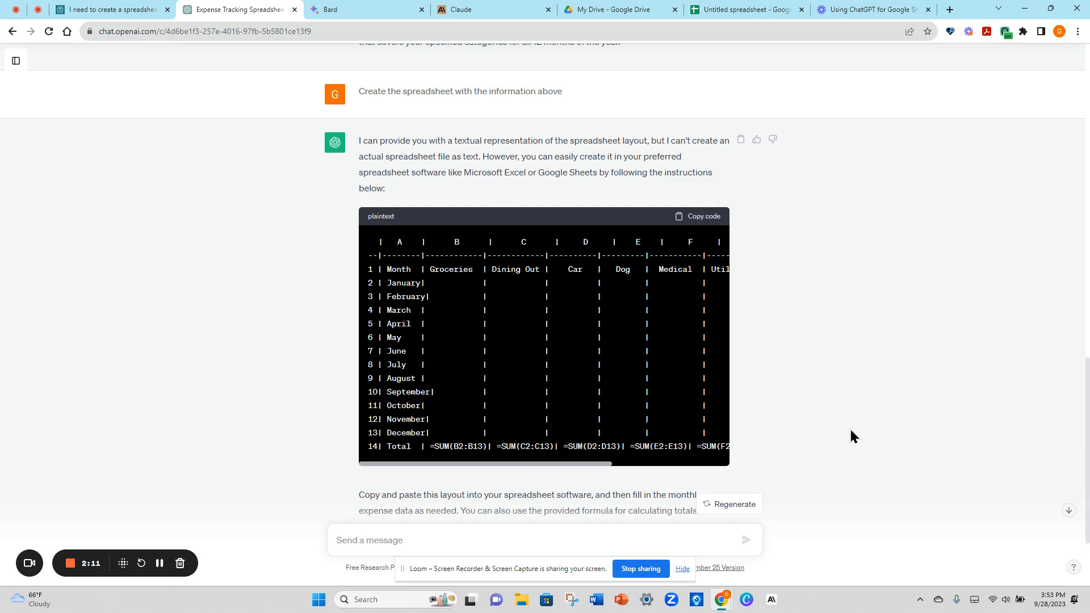
scroll(864, 442, "down", 2)
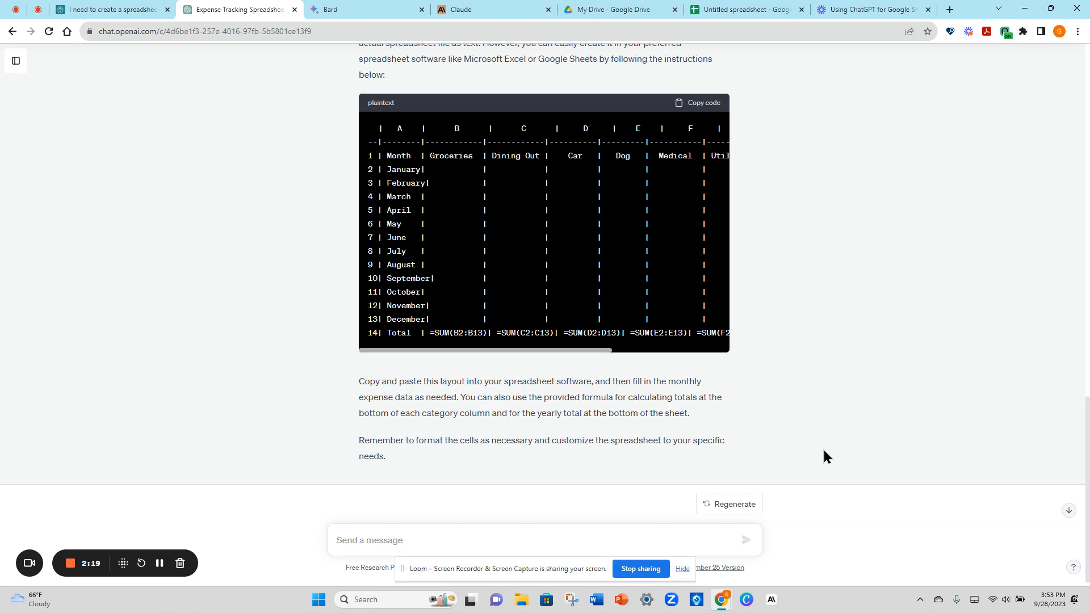
scroll(826, 455, "up", 2)
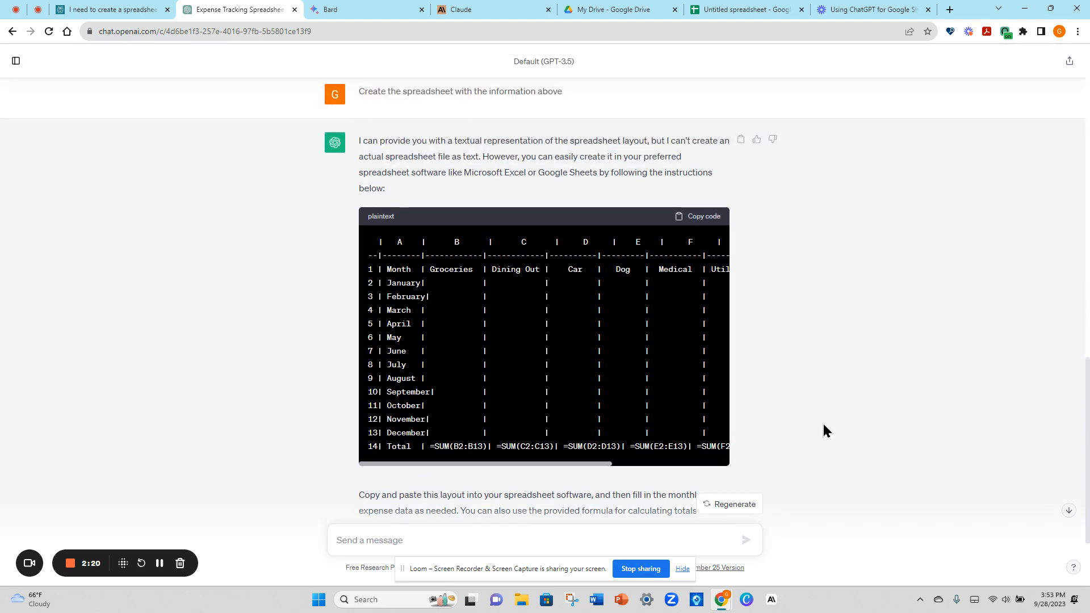
- Copy the plaintext expense table from ChatGPT and paste it into cell A1 of the untitled Google Sheets spreadsheet
left_click(704, 217)
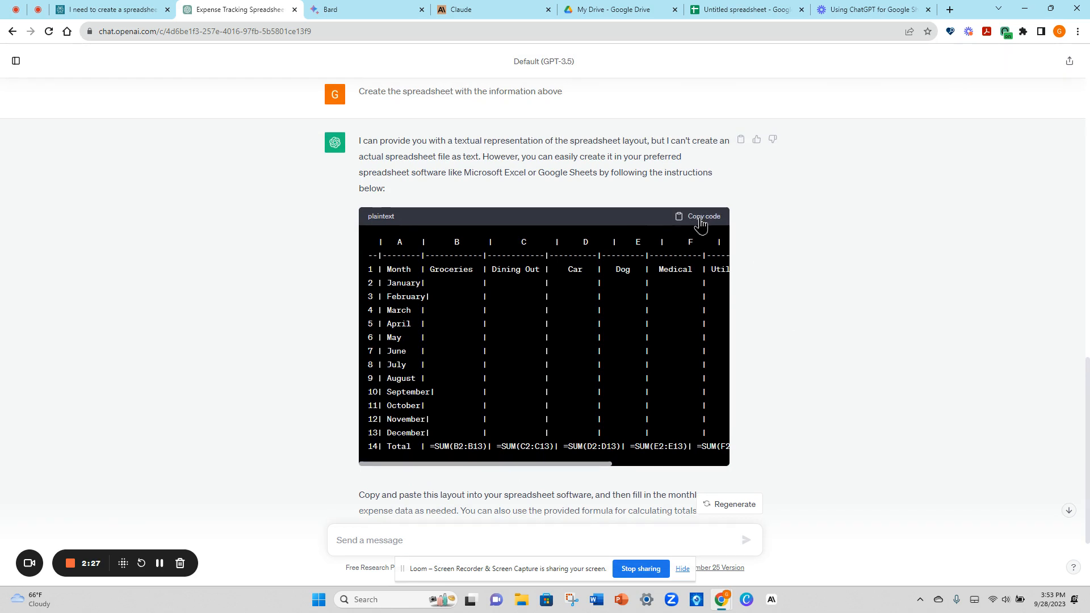
left_click(758, 10)
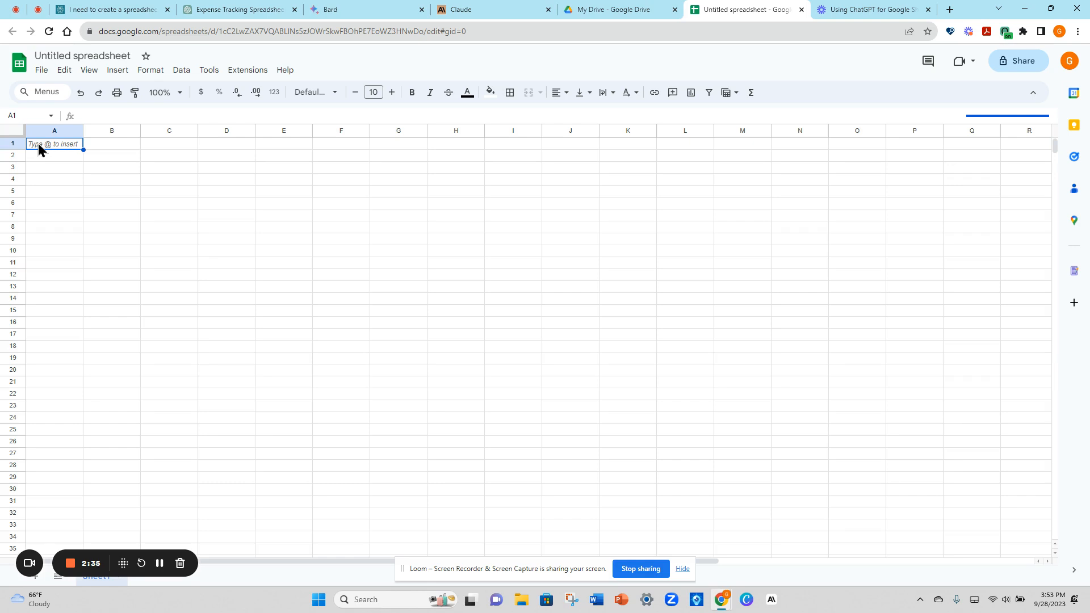
key("ctrl+v")
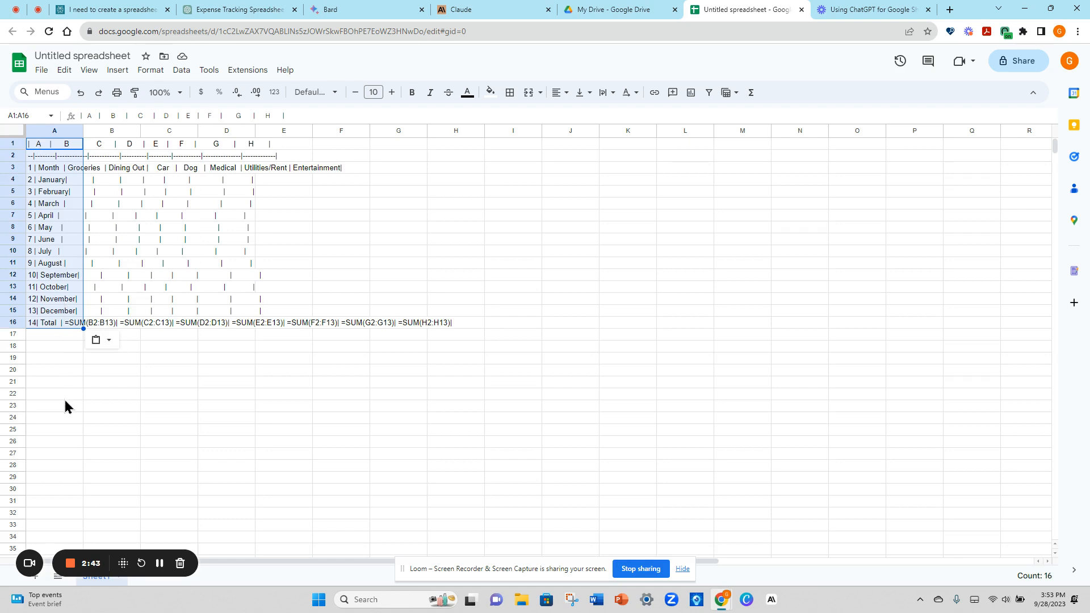
- Split the pasted text into columns using a custom "|" separator
left_click(109, 345)
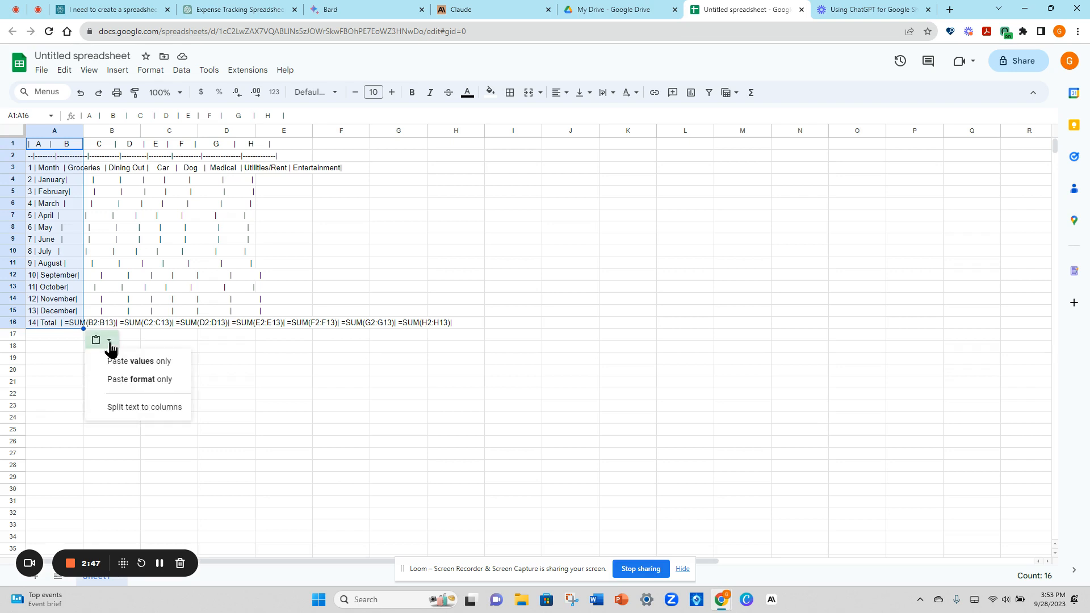
left_click(145, 407)
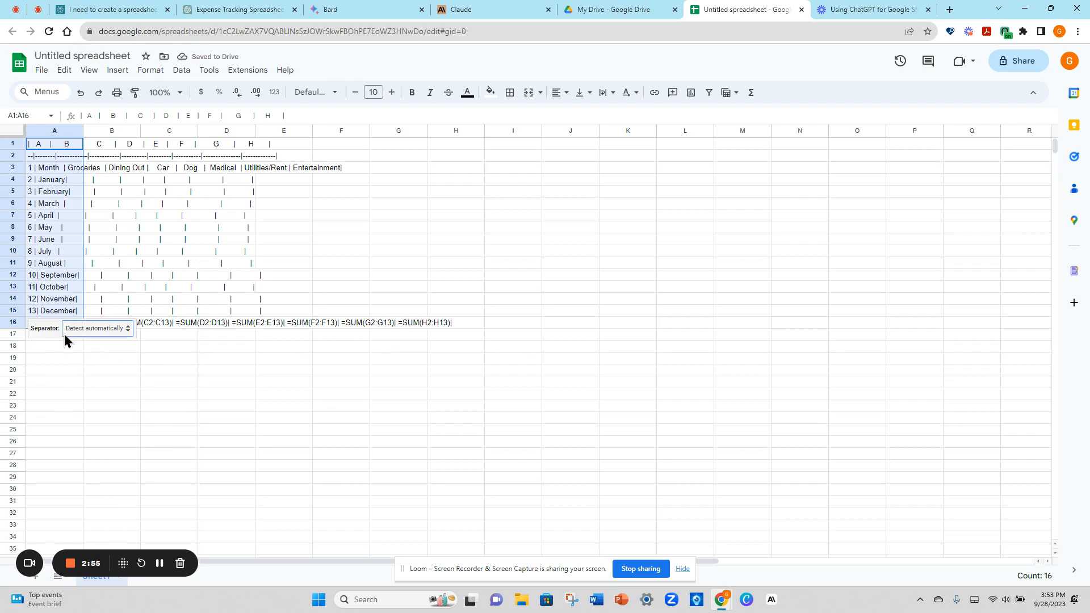
left_click(125, 333)
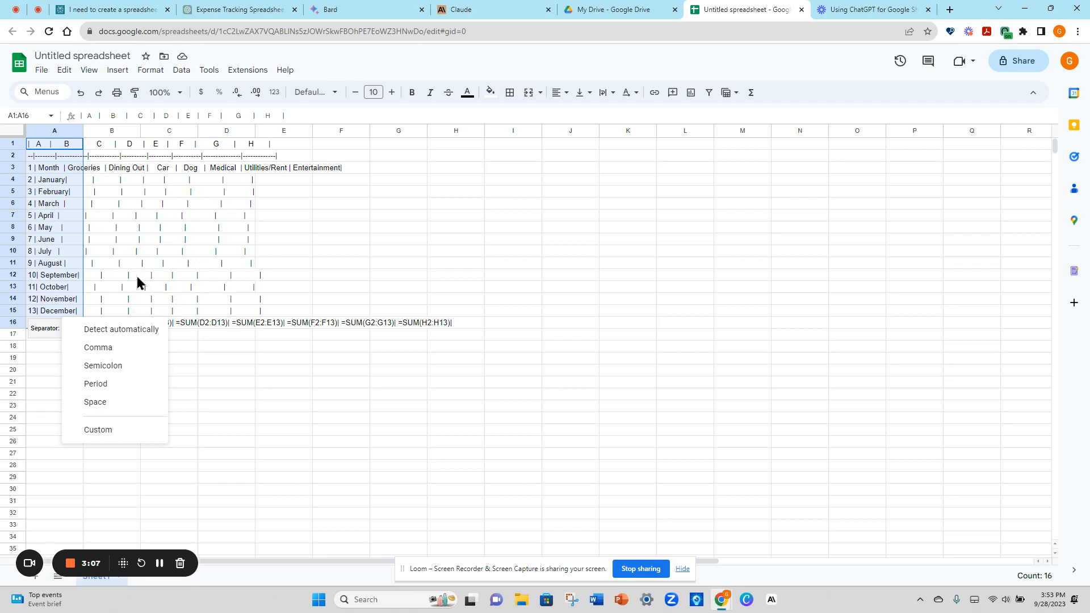
left_click(99, 431)
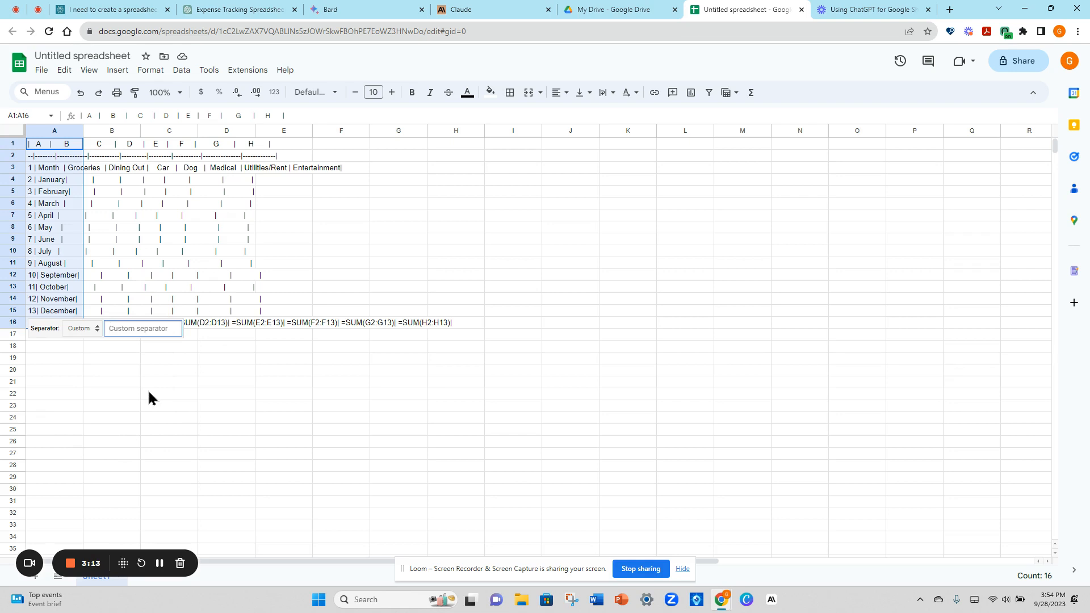
type("|")
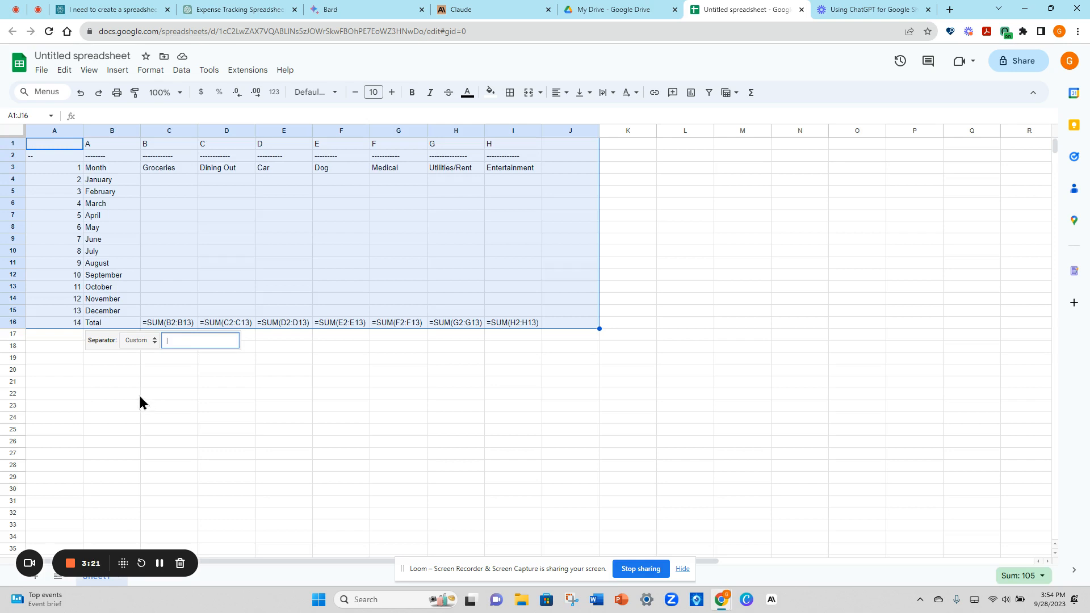
left_click(139, 396)
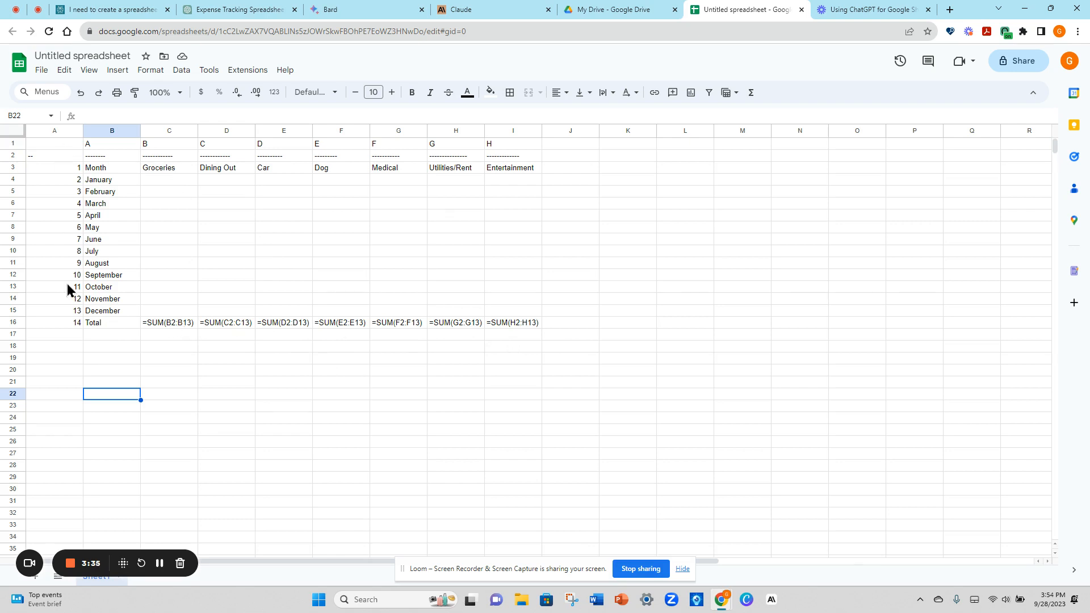
- Delete column A, which holds the extra row numbers beside the months
left_click(59, 143)
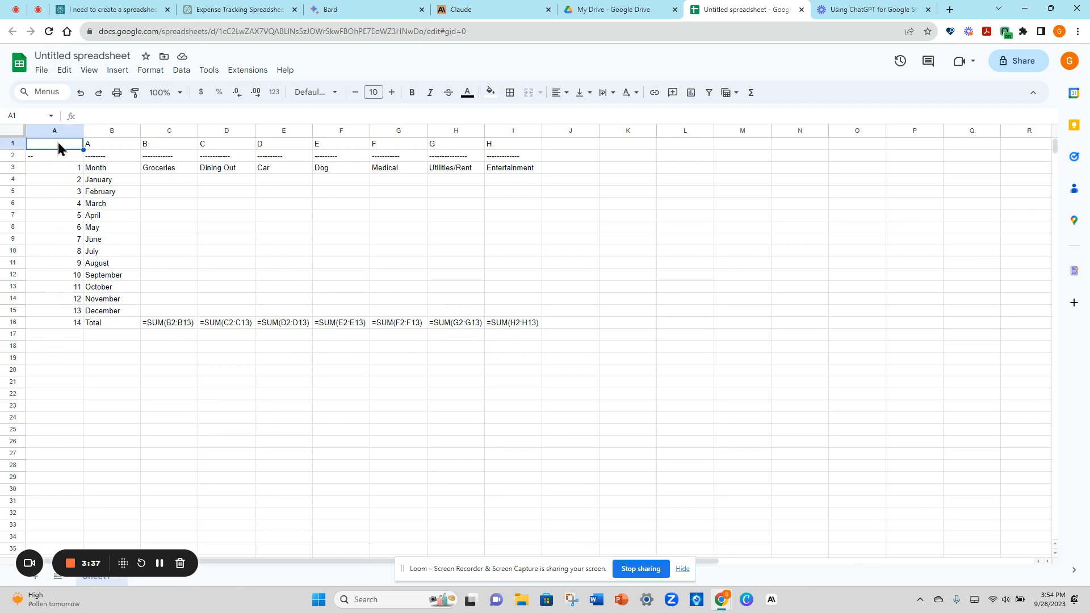
left_click(54, 130)
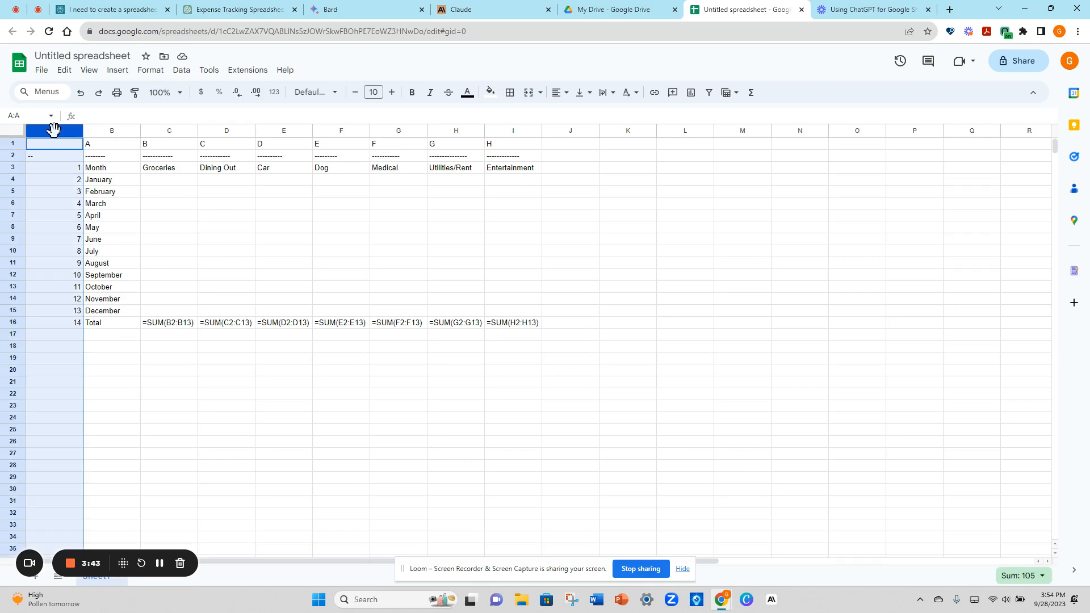
right_click(54, 132)
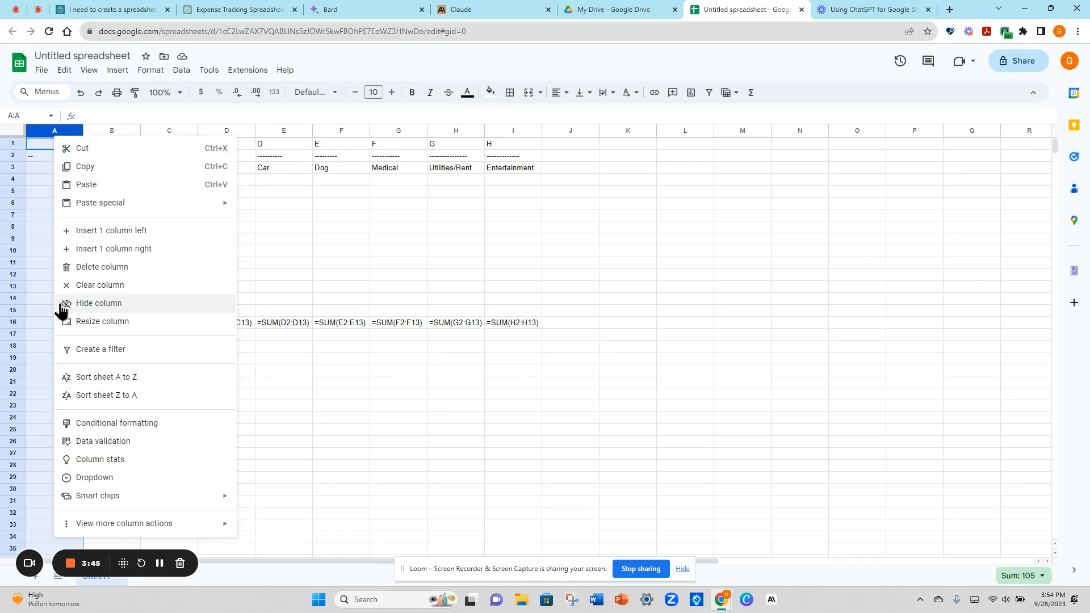
left_click(86, 268)
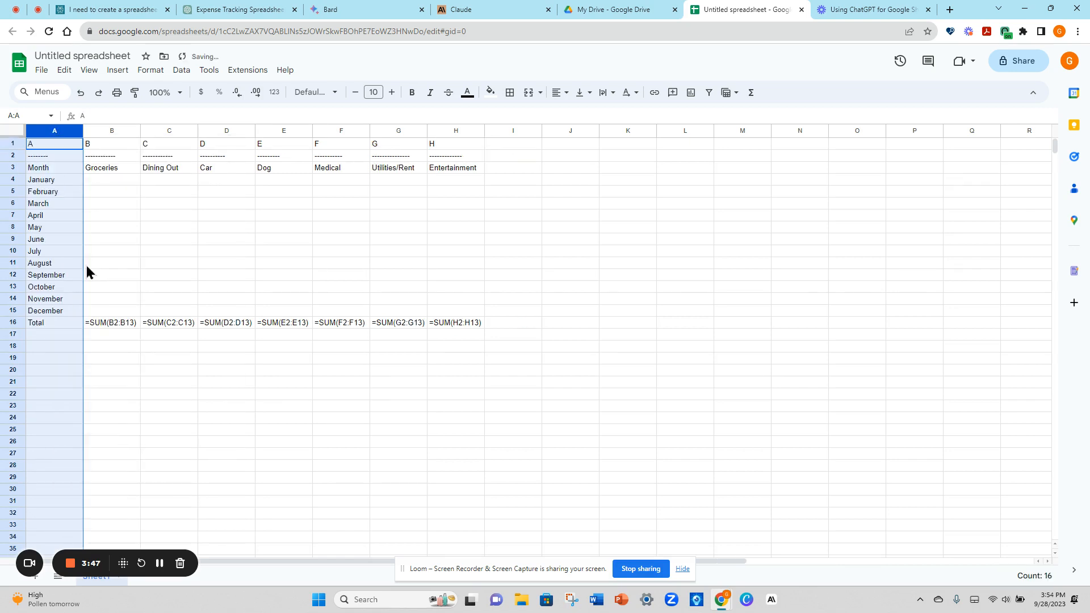
left_click(234, 408)
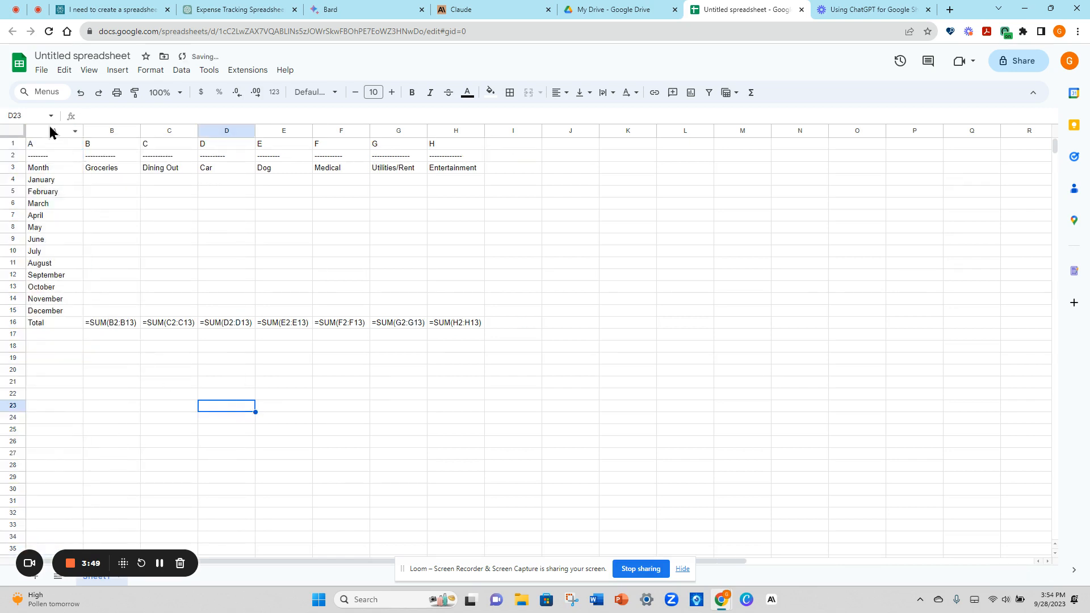
- Delete rows 1 and 2, which hold the column letters and the dashed lines above the headers
left_click(11, 142)
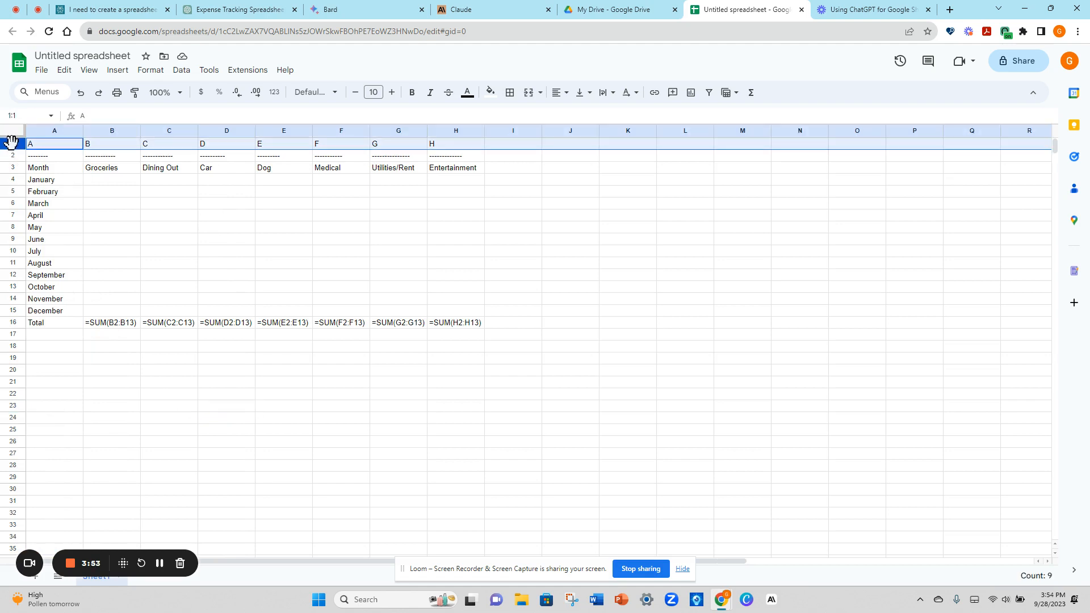
left_click(14, 152, "ctrl")
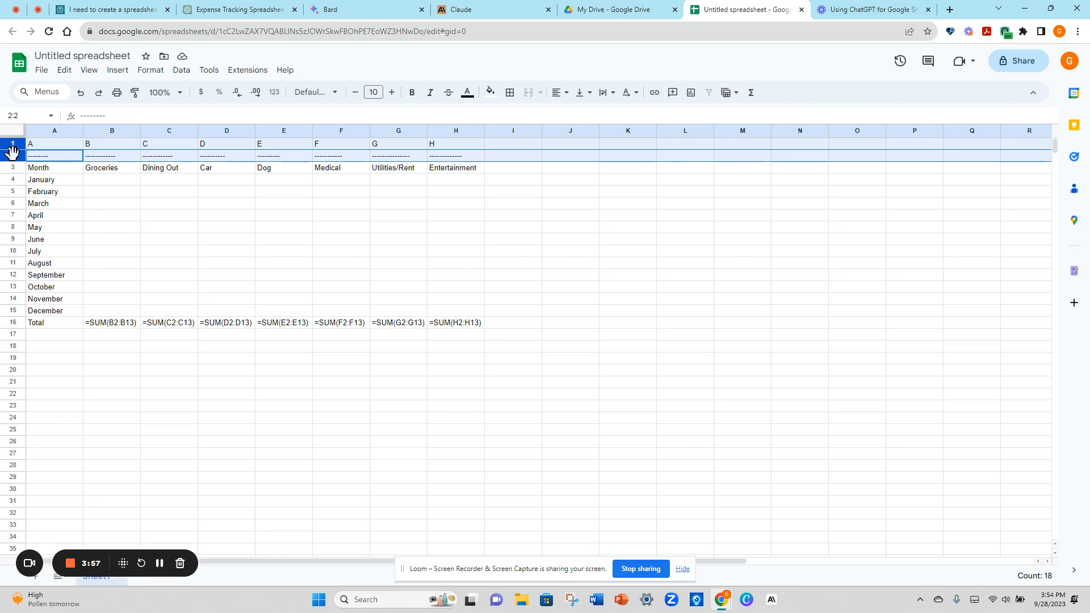
right_click(12, 153)
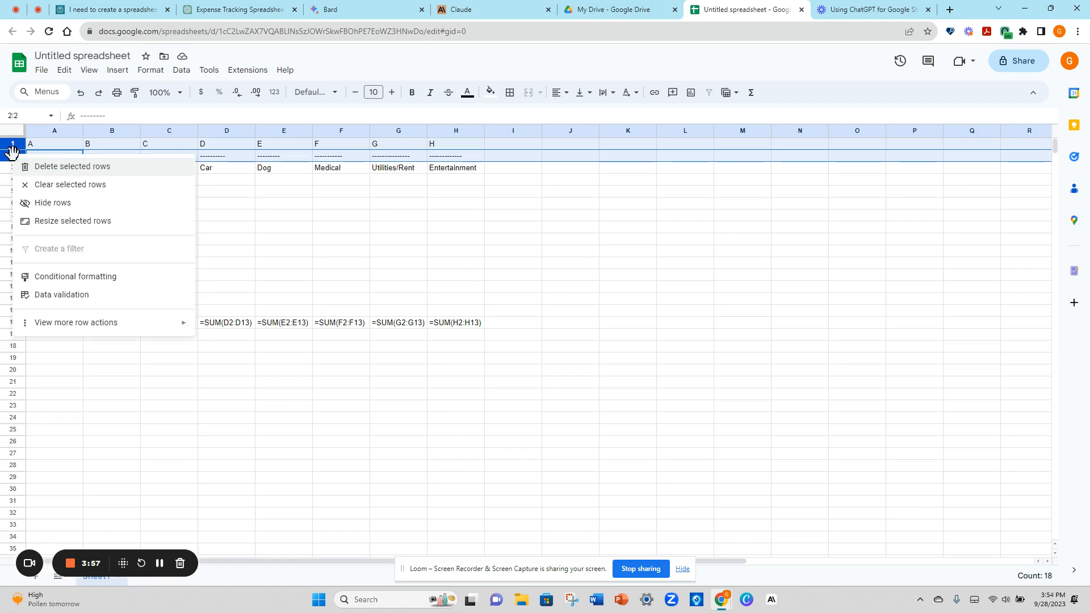
left_click(35, 170)
left_click(399, 420)
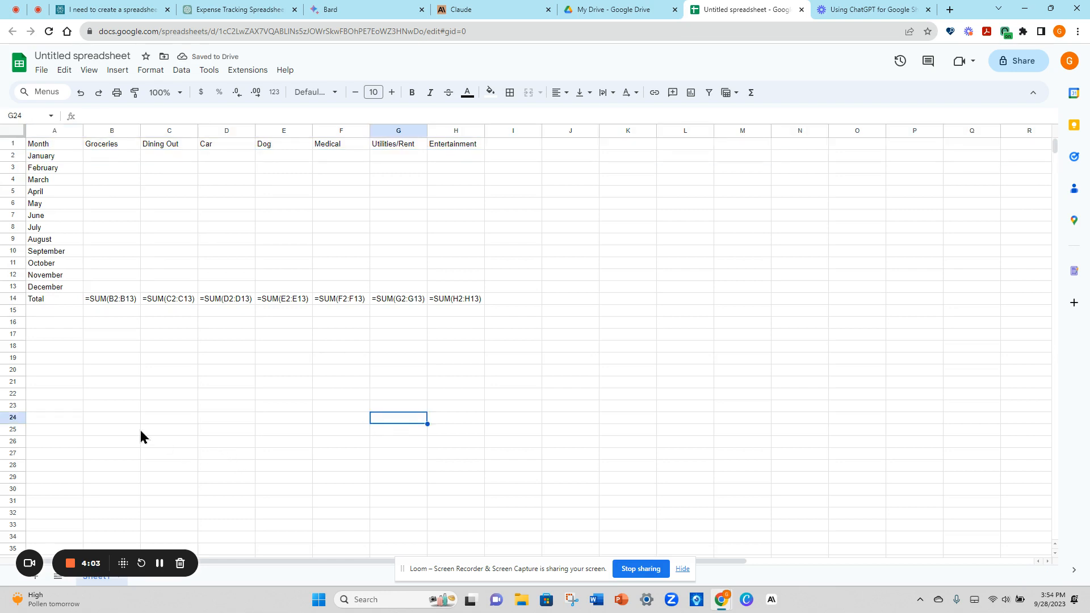
- Try a light blue fill on header row 1, then fill the row with light orange instead
left_click(14, 144)
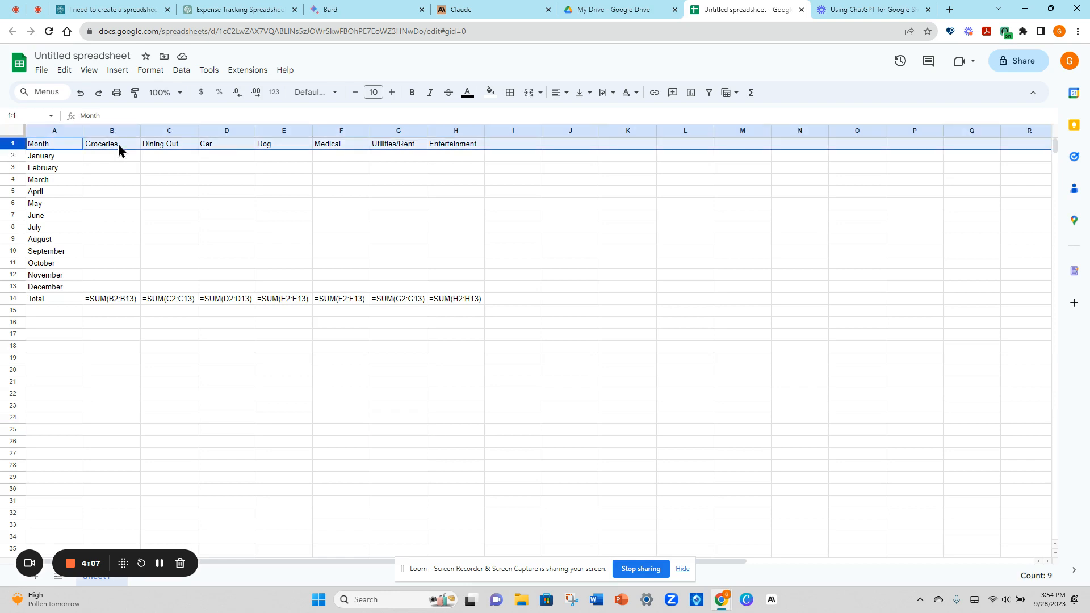
left_click(491, 96)
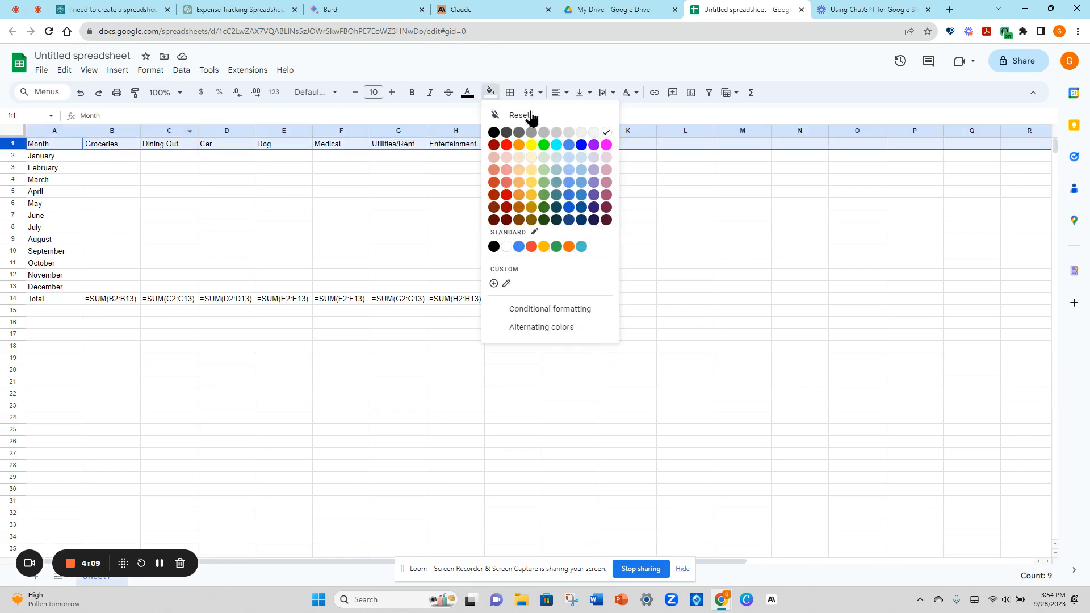
left_click(569, 169)
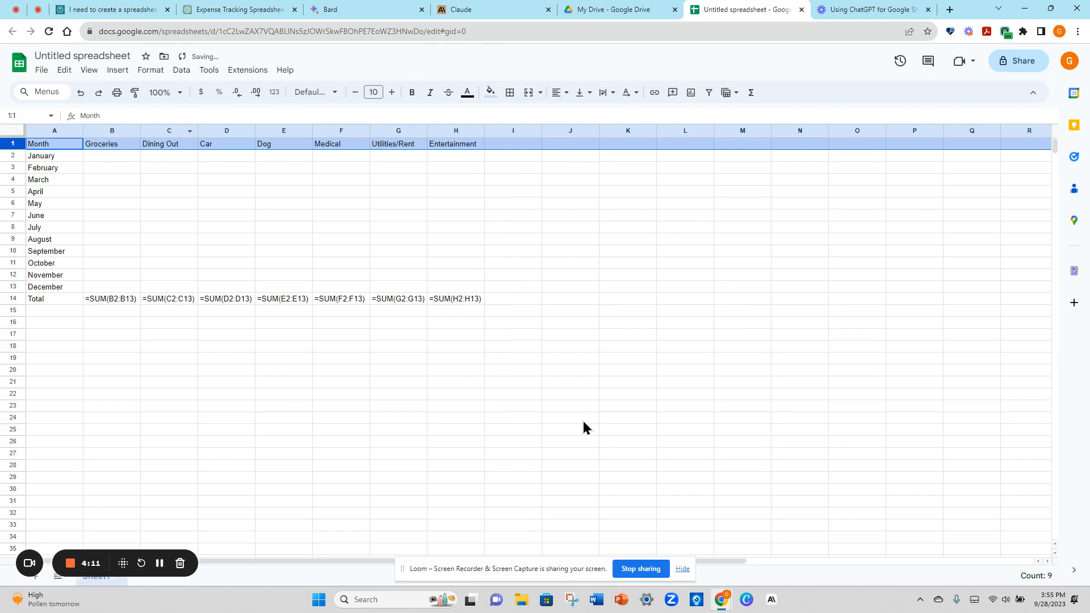
left_click(490, 93)
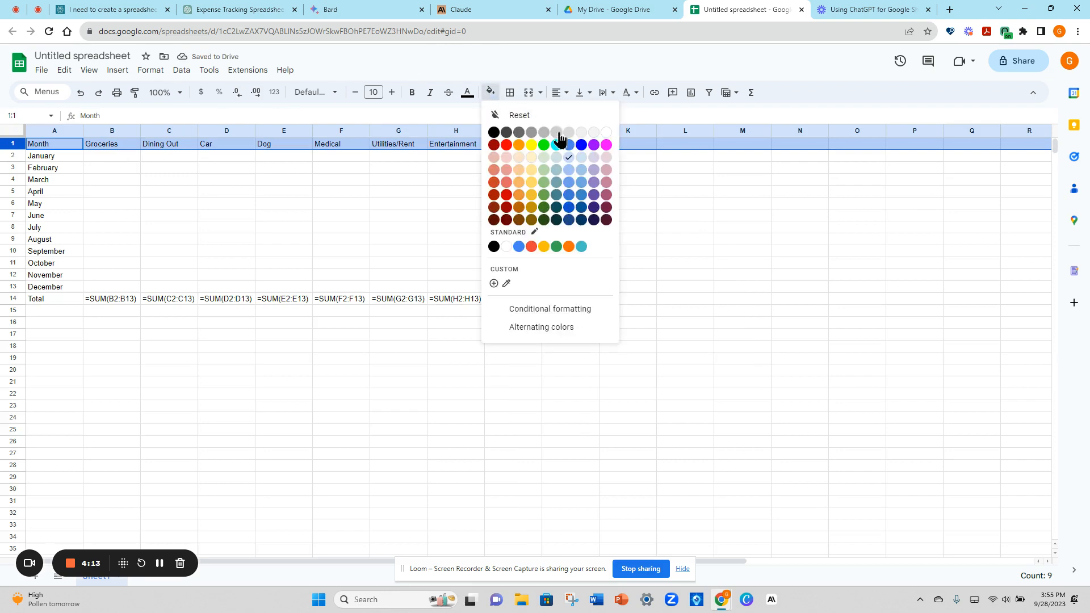
left_click(519, 170)
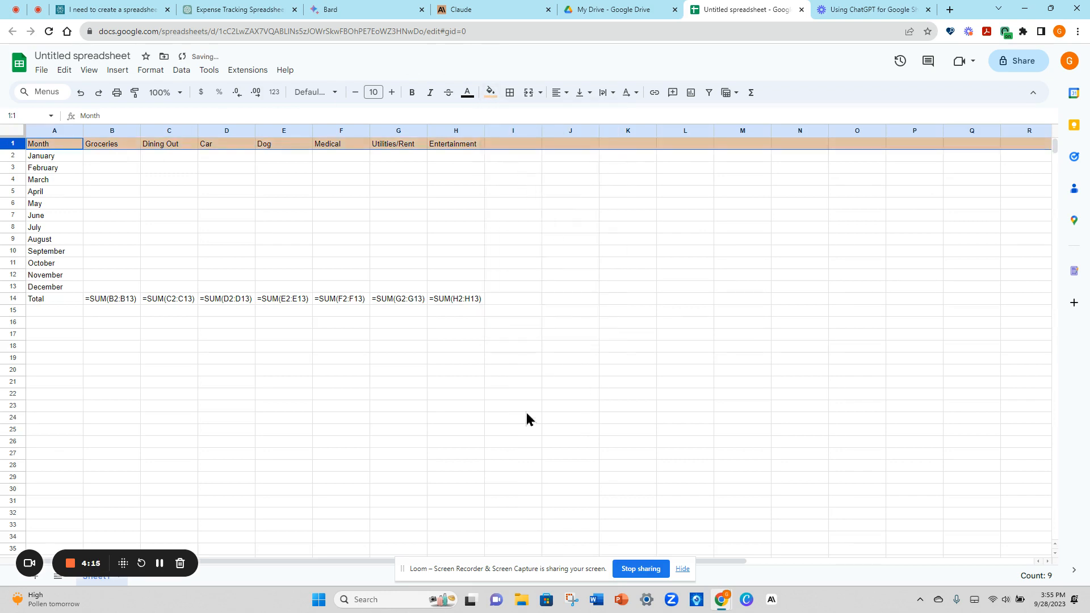
left_click(526, 408)
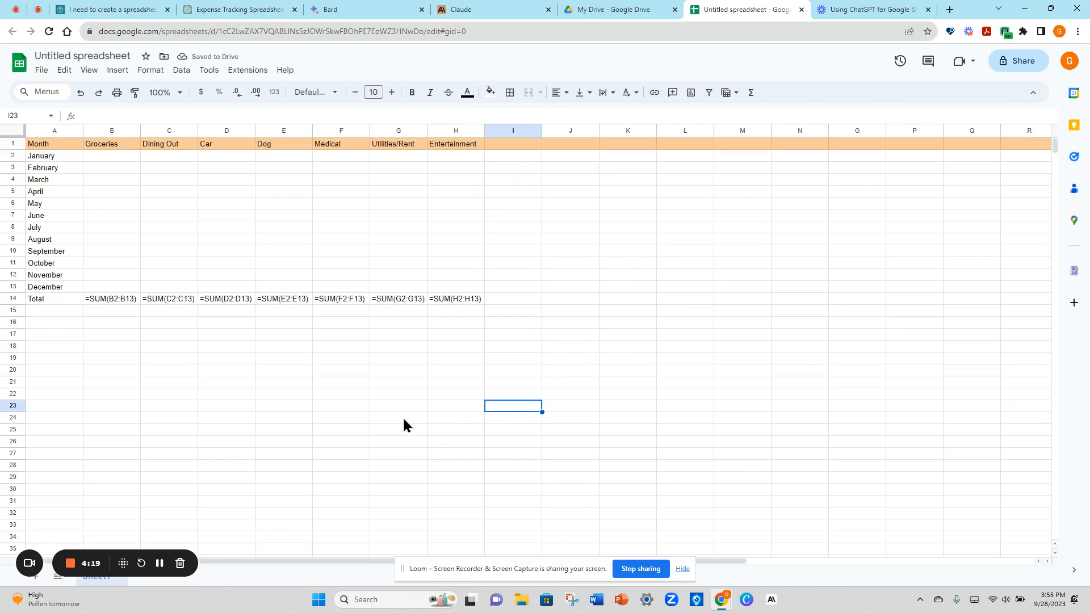
left_click(220, 10)
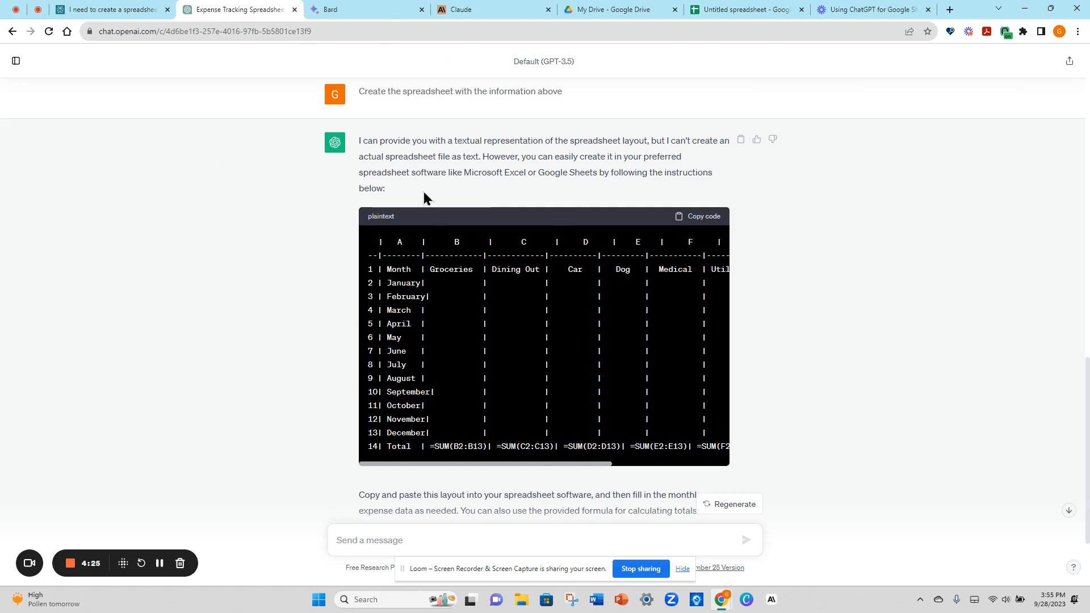
left_click(736, 11)
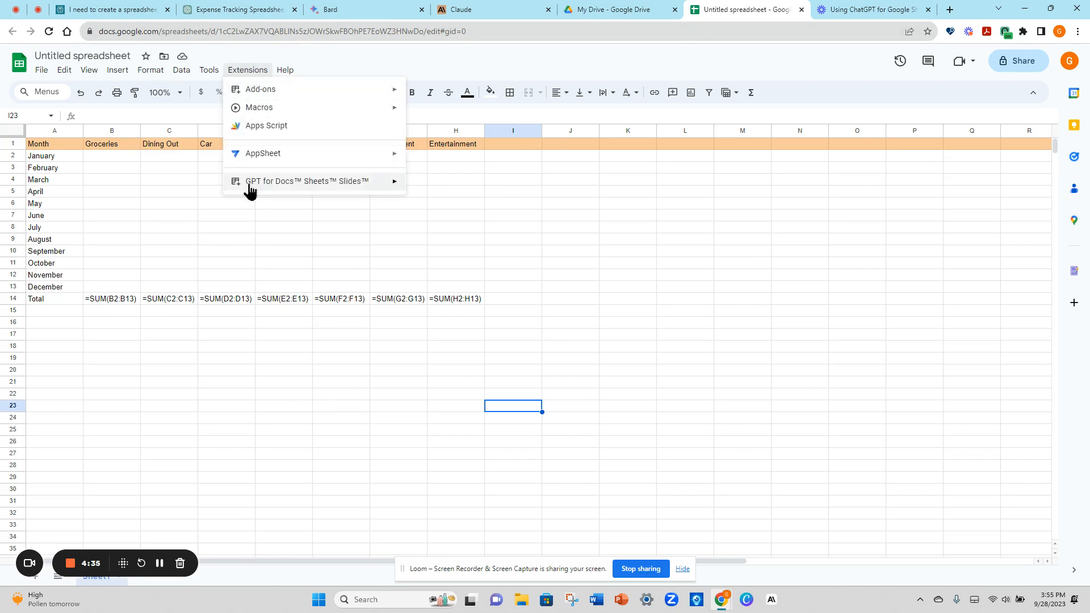
mouse_move(299, 192)
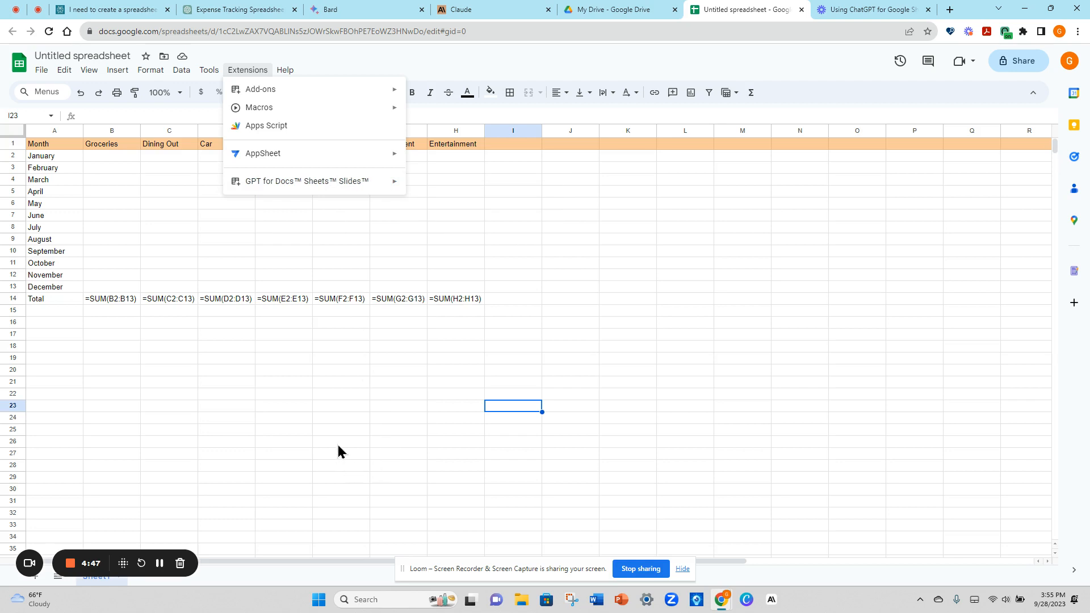
left_click(338, 444)
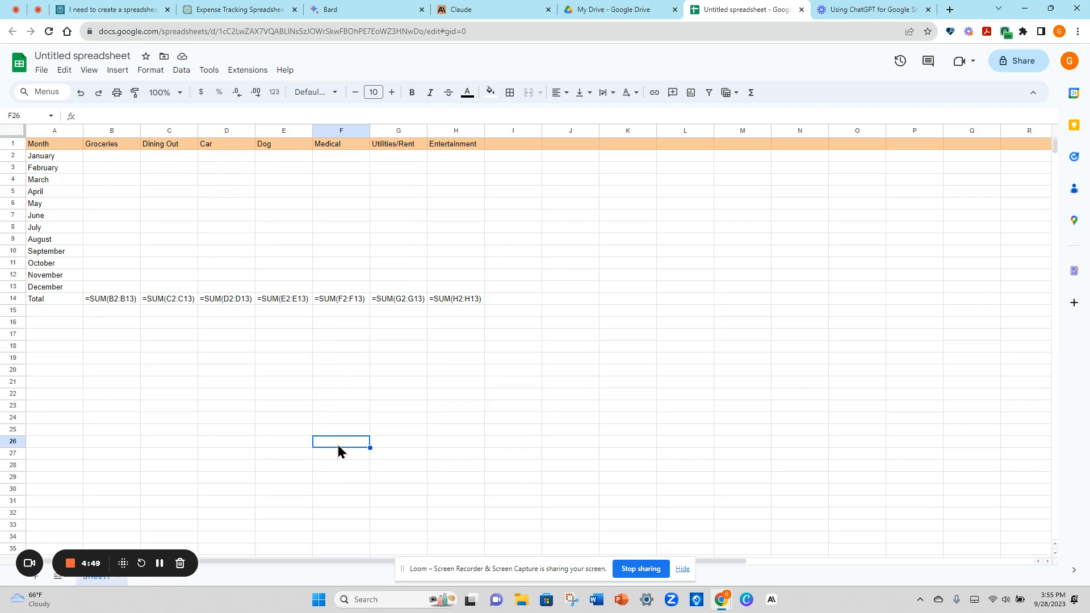